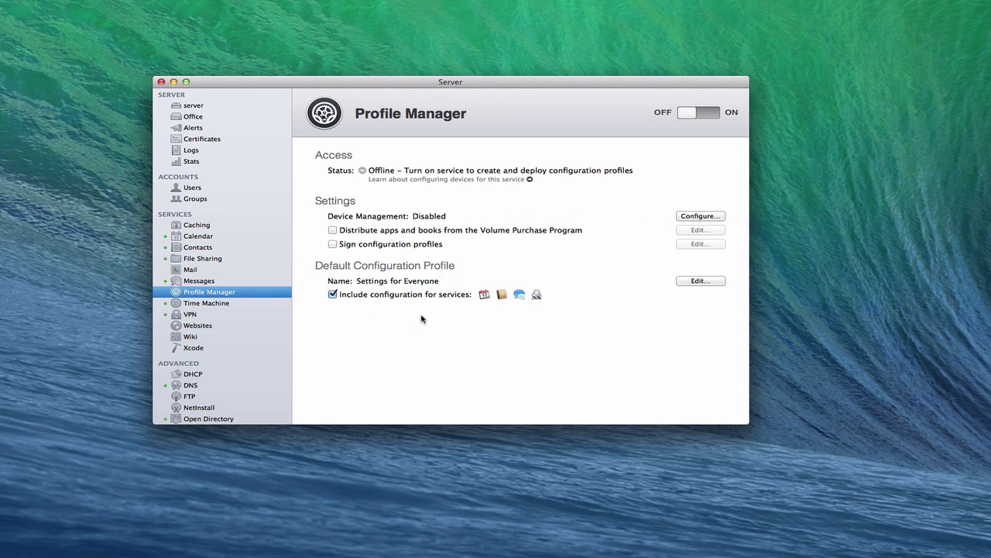
# Start the Device Management configuration assistant and advance past the introduction to Organization Information
pyautogui.click(700, 217)
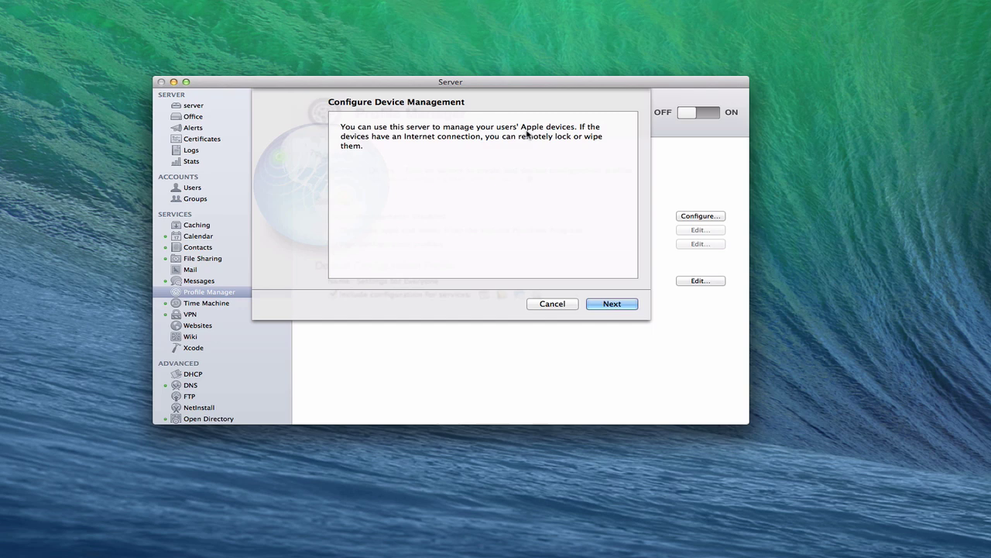
pyautogui.click(608, 305)
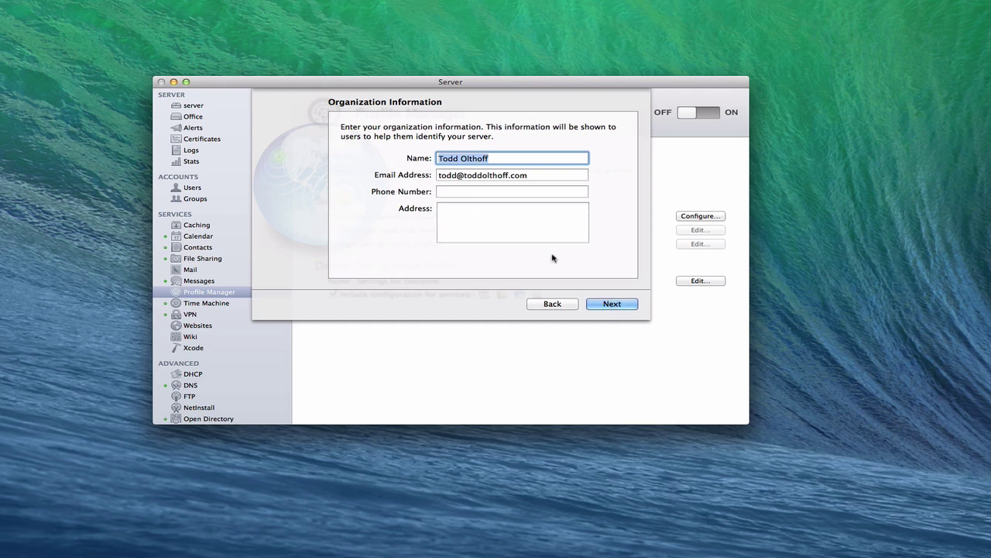
# Accept the organization details, keep the server's existing SSL certificate, and reach Confirm Settings
pyautogui.click(609, 303)
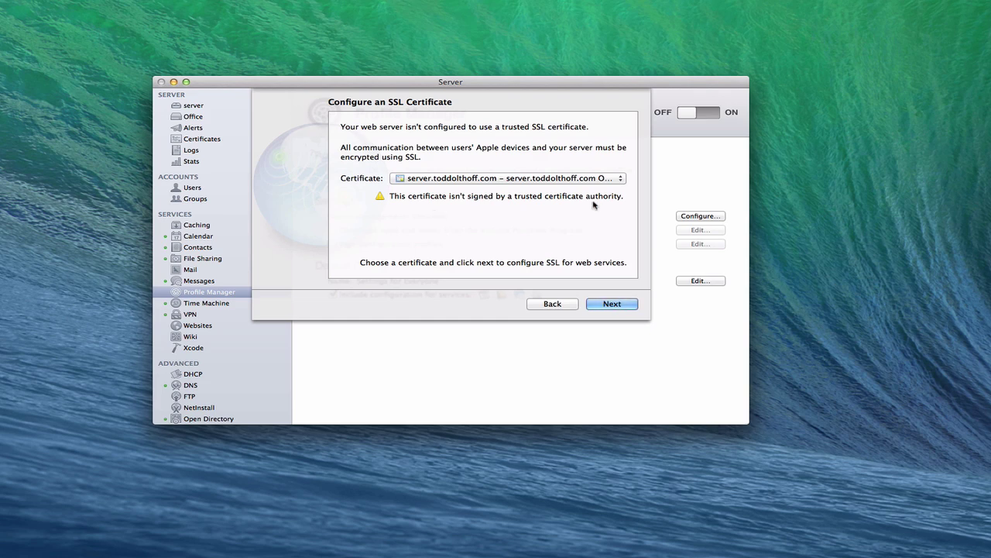
pyautogui.click(619, 179)
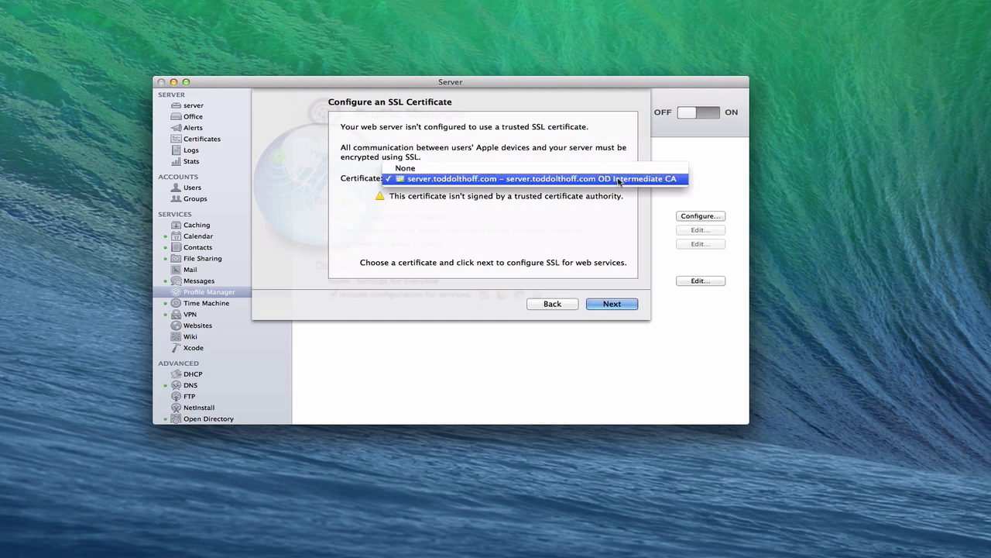
pyautogui.click(555, 254)
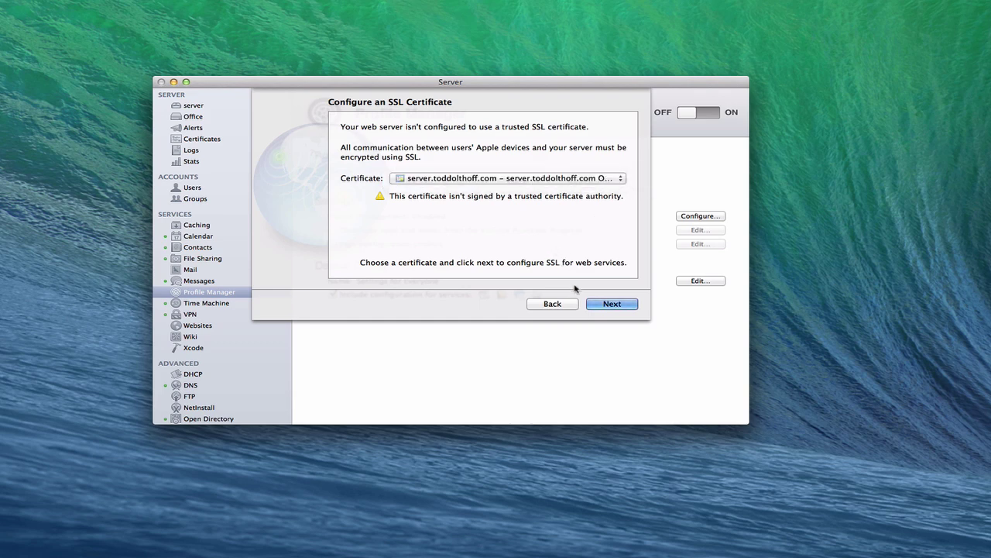
pyautogui.click(608, 304)
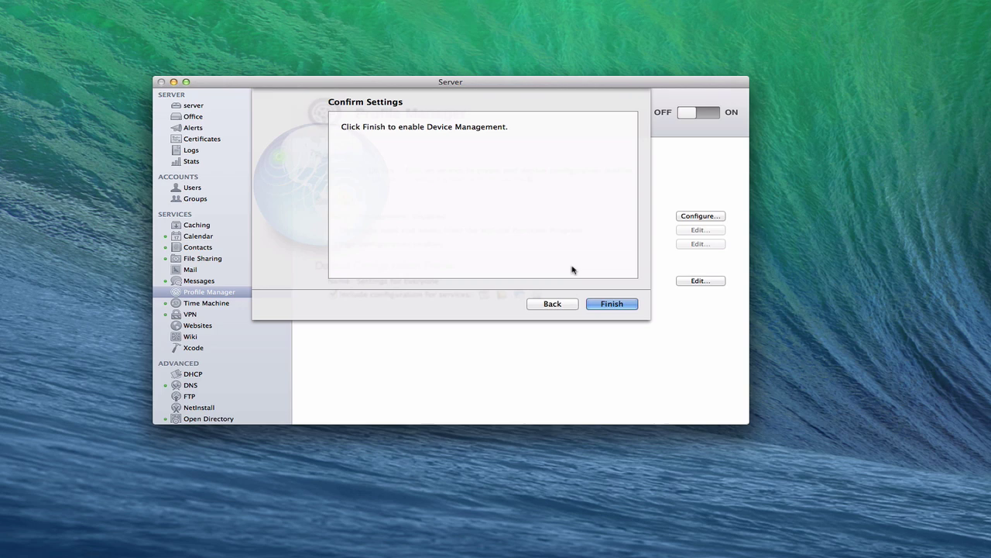
# Finish the Confirm Settings sheet so Device Management reads Enabled
pyautogui.click(611, 303)
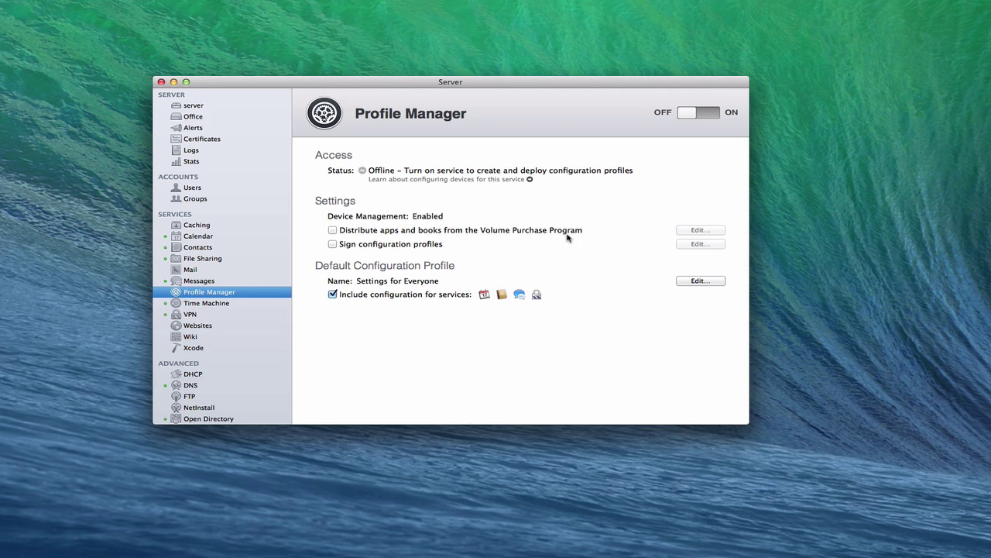
# Enable distributing apps and books from the Volume Purchase Program and open the VPP website
pyautogui.click(332, 230)
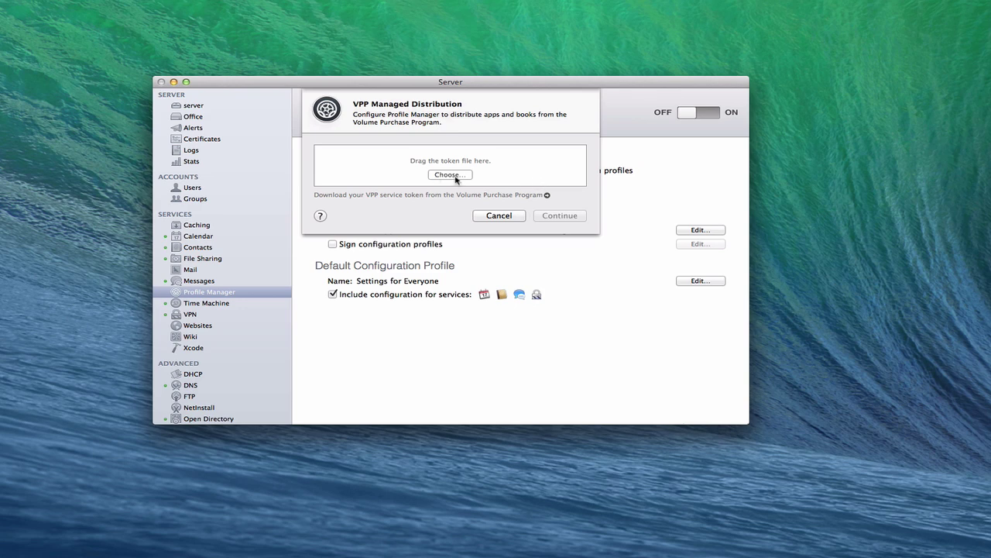
pyautogui.click(547, 196)
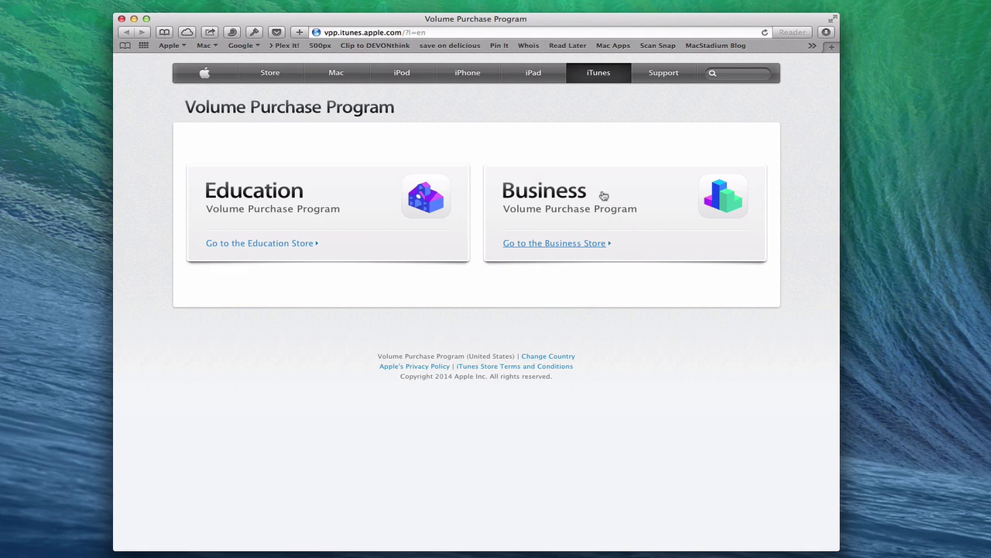
# Browse the VPP Education store and its media types, then close Safari
pyautogui.click(292, 244)
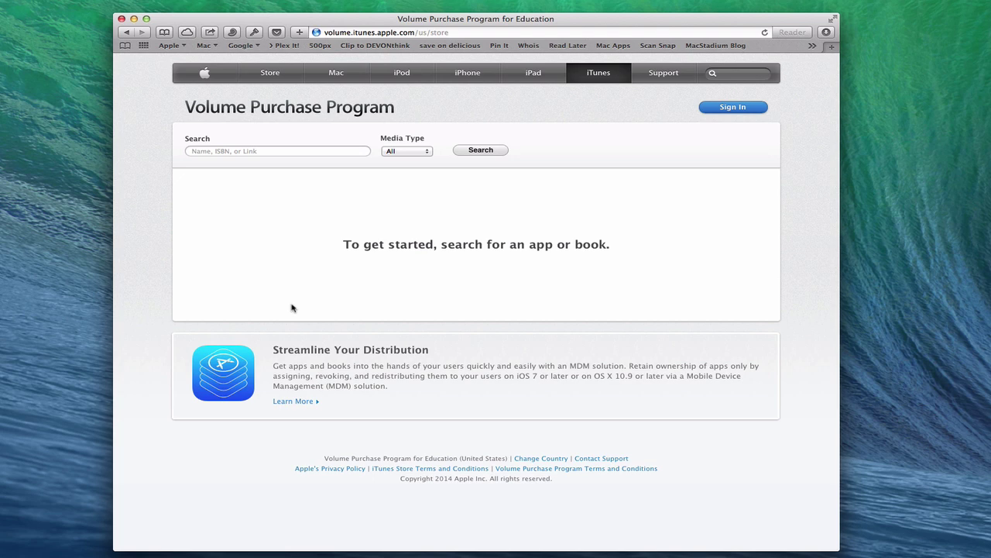
pyautogui.click(426, 152)
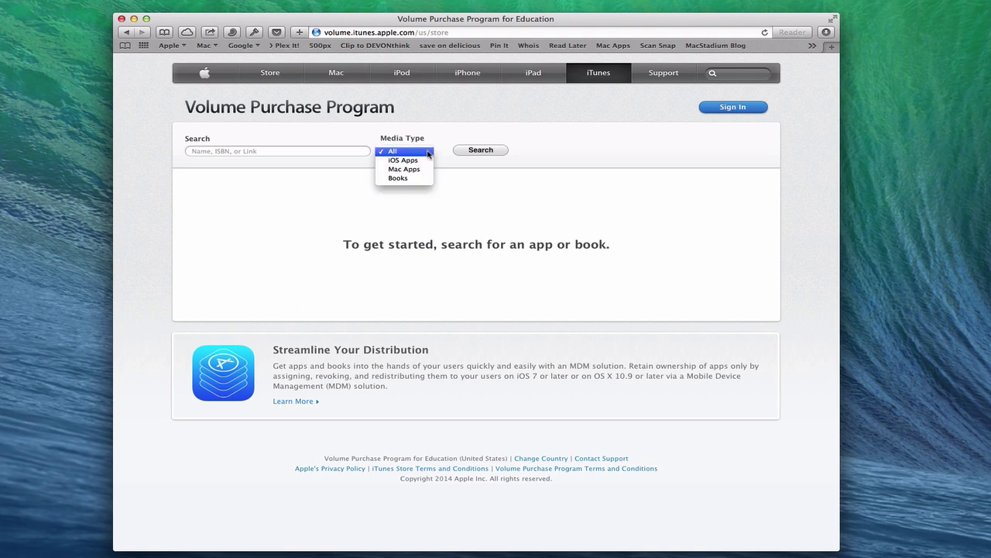
pyautogui.click(448, 165)
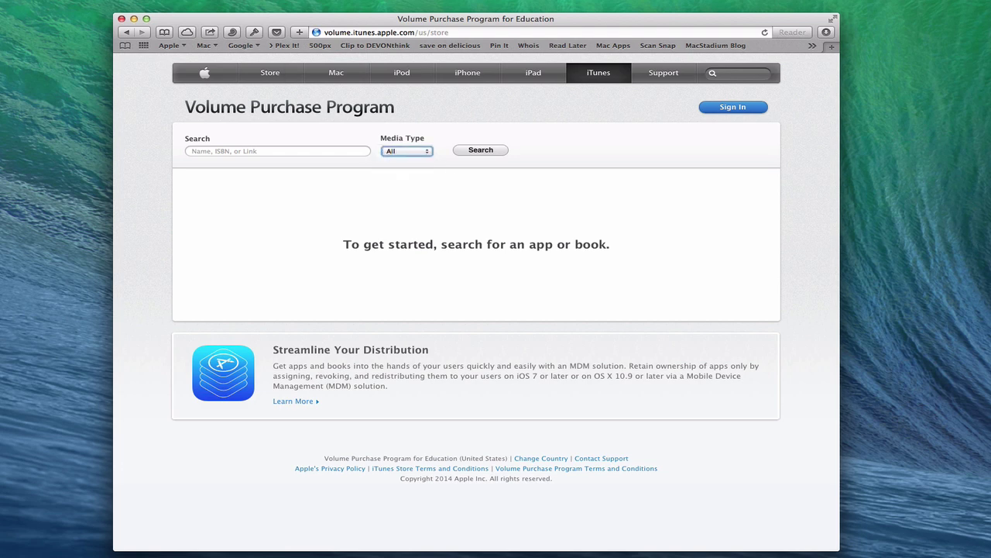
pyautogui.click(121, 18)
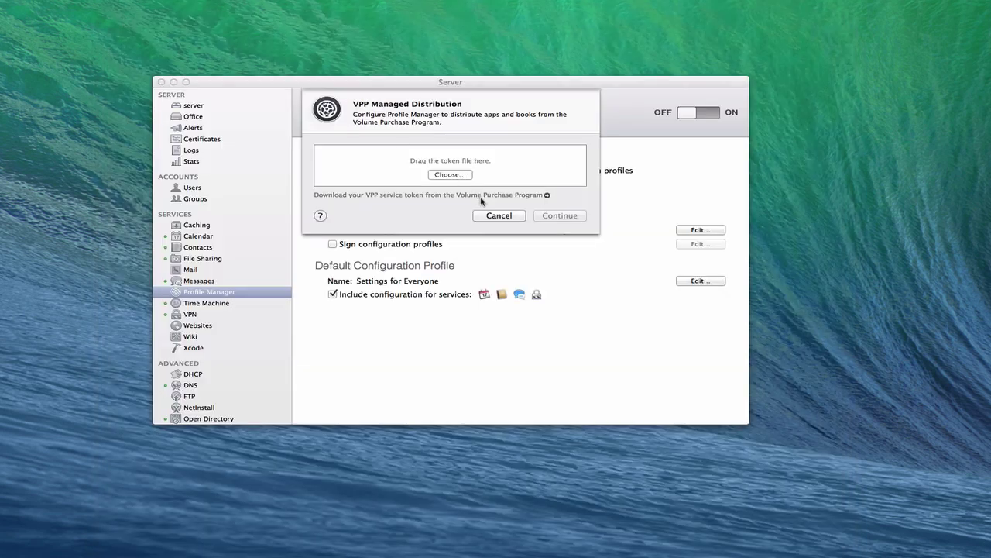
# Cancel the VPP token request and sign configuration profiles with the server's code signing certificate
pyautogui.click(499, 216)
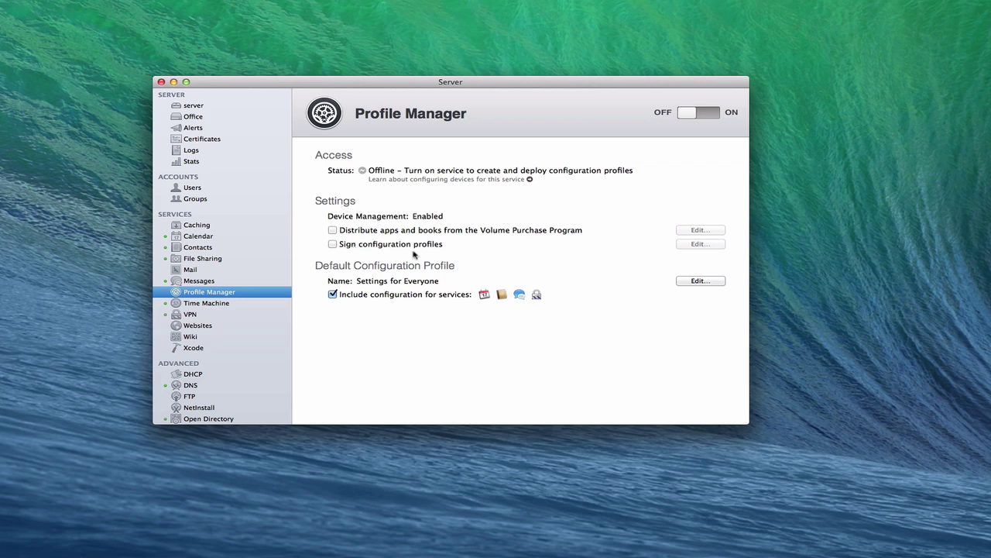
pyautogui.click(332, 244)
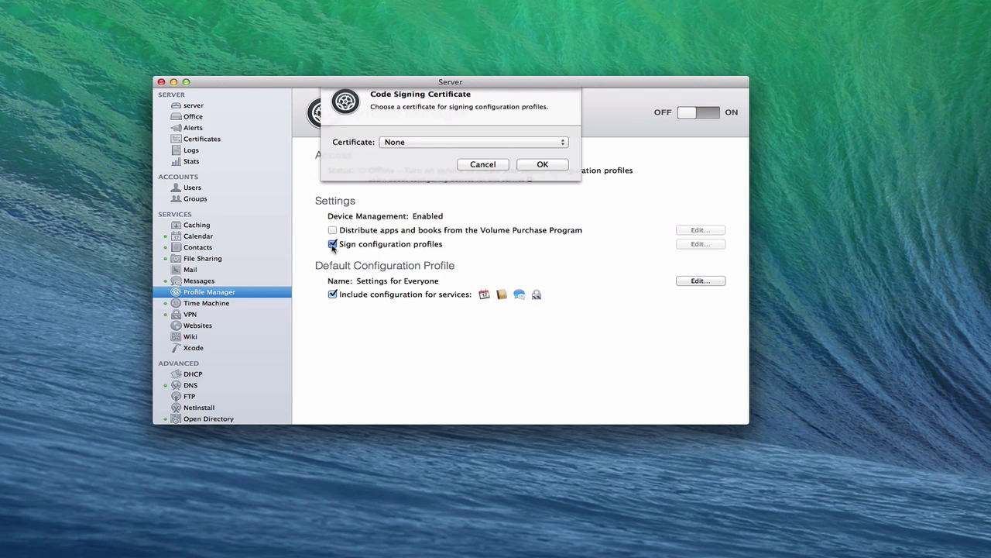
pyautogui.click(563, 151)
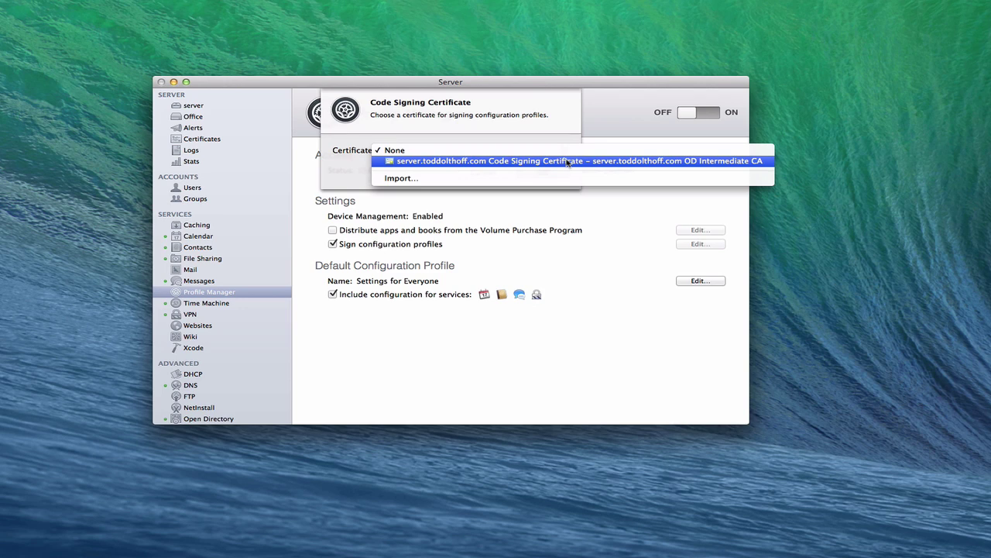
pyautogui.click(568, 162)
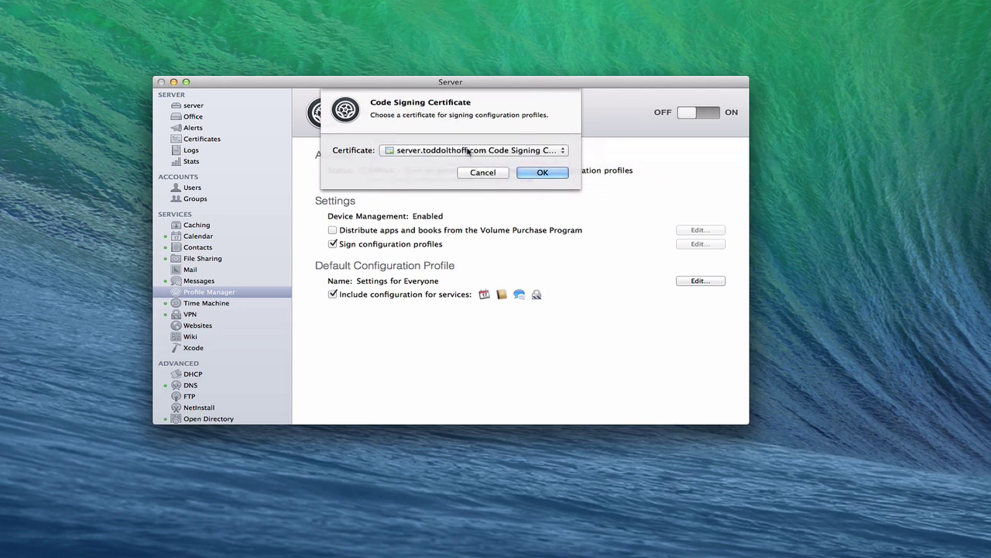
pyautogui.click(542, 173)
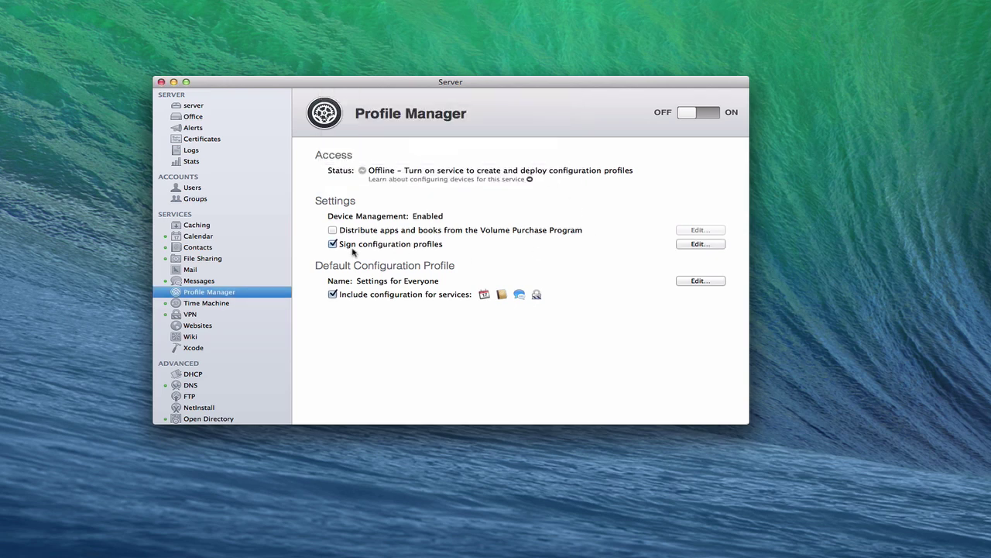
pyautogui.click(695, 246)
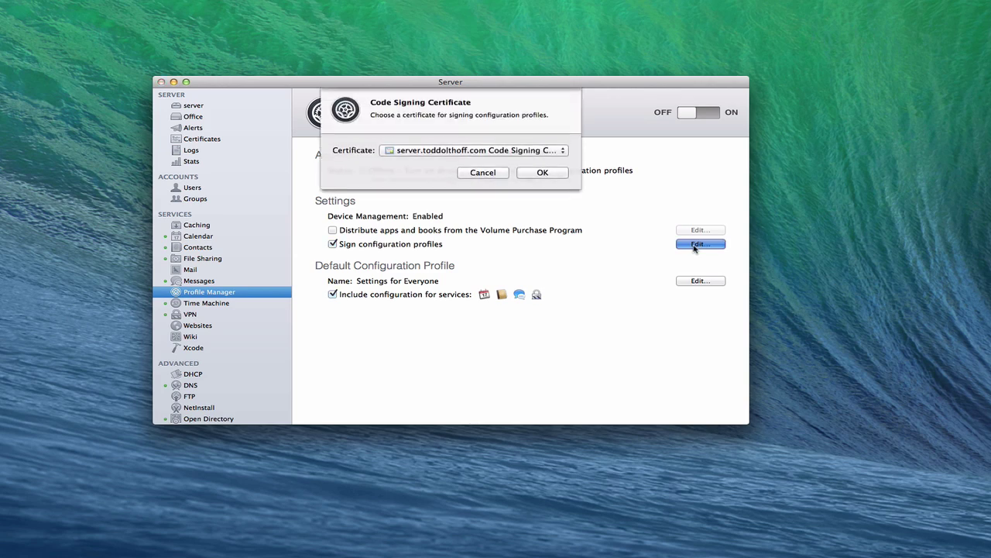
pyautogui.click(480, 173)
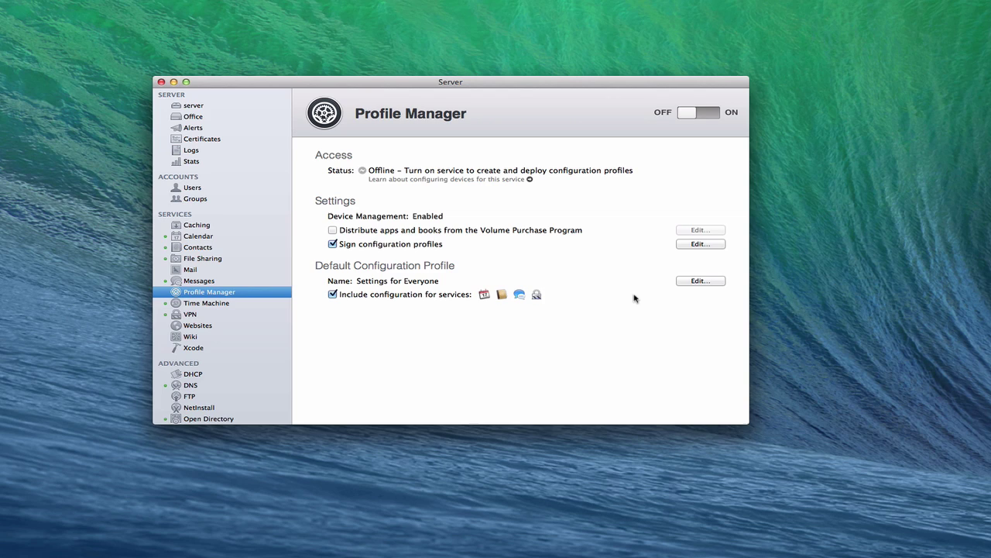
pyautogui.click(700, 280)
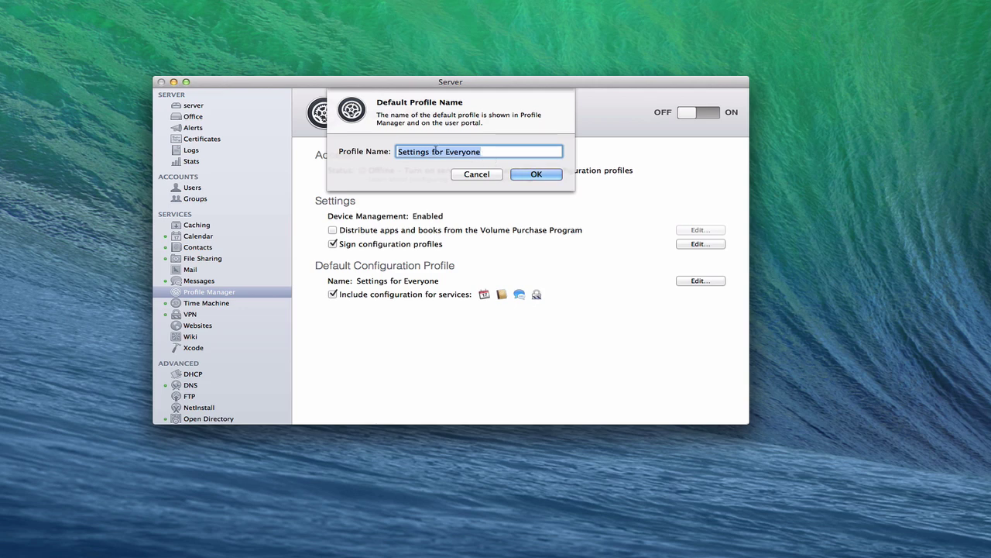
pyautogui.click(478, 175)
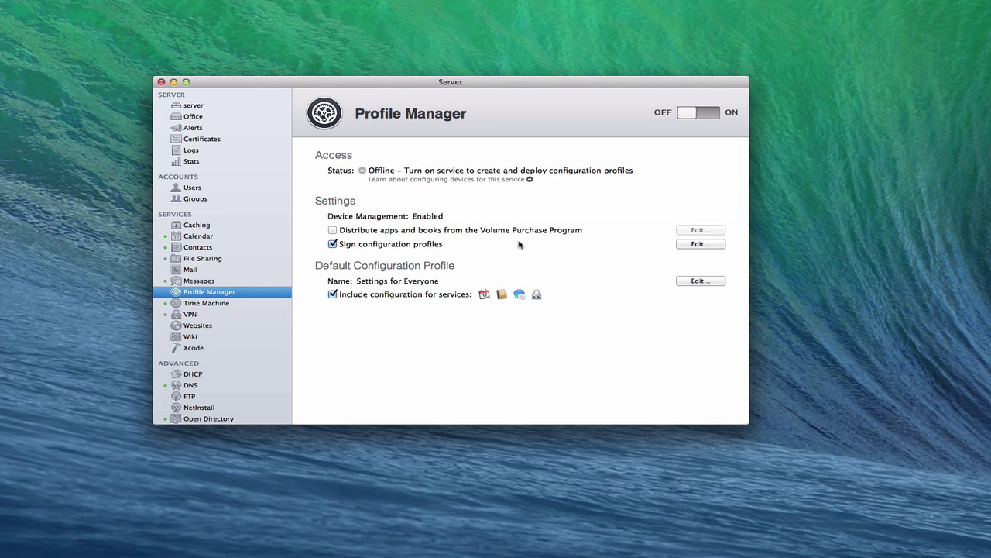
# Switch the Profile Manager service ON so it shows available at its /profilemanager address
pyautogui.click(686, 117)
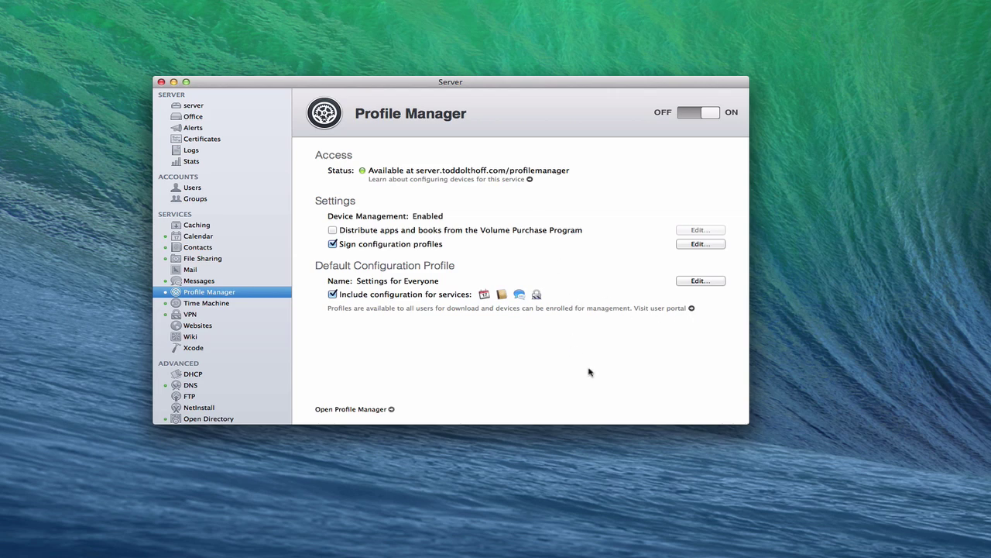
# Open the Profile Manager web admin, log in with the admin's user name and password, declining to save it
pyautogui.click(392, 410)
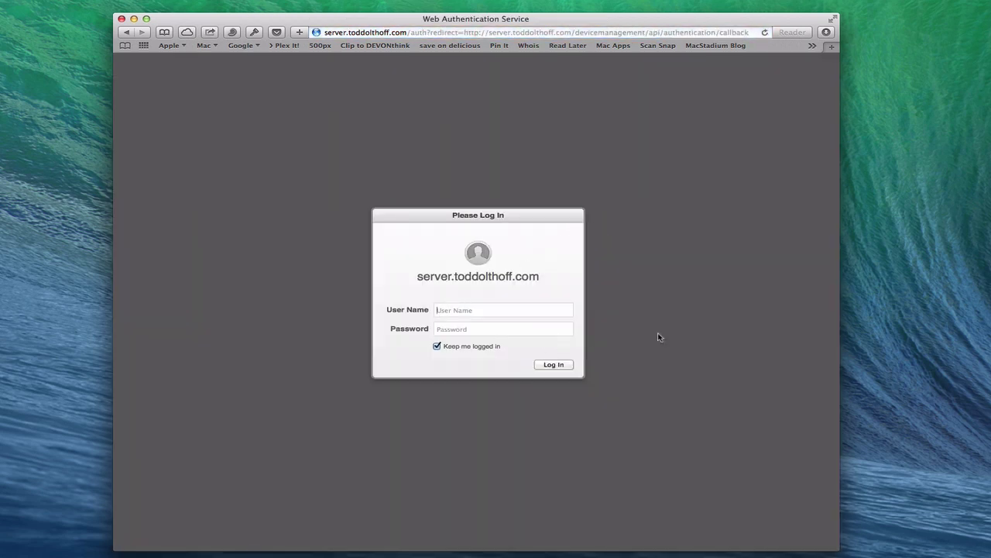
pyautogui.write('To')
pyautogui.write('dd Olthoff')
pyautogui.write('•')
pyautogui.write('•••')
pyautogui.press('Return')
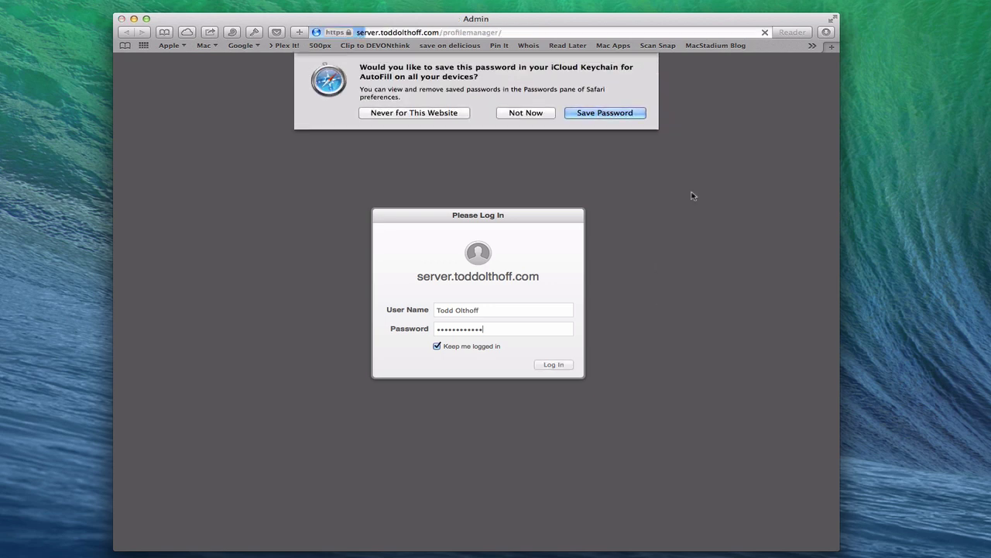
pyautogui.click(517, 113)
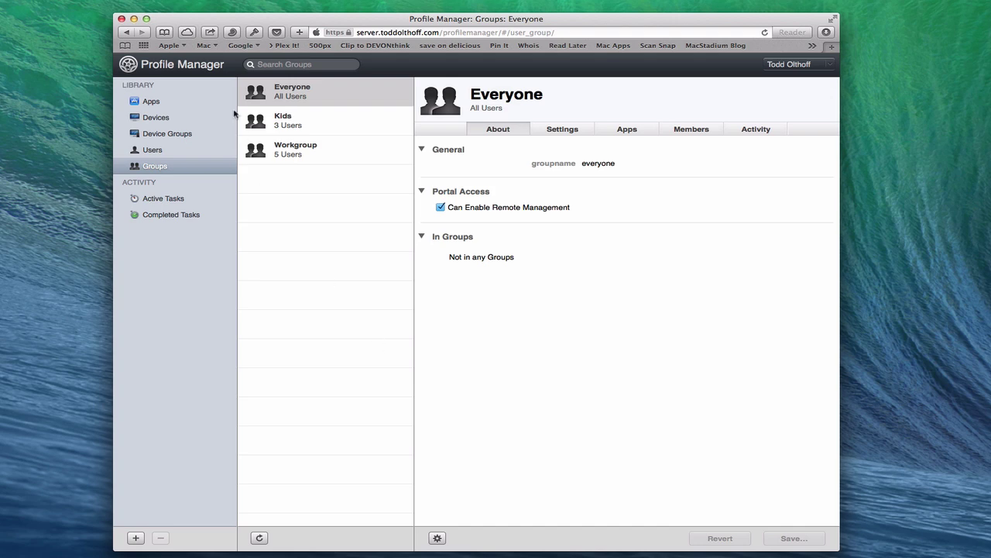
pyautogui.click(121, 18)
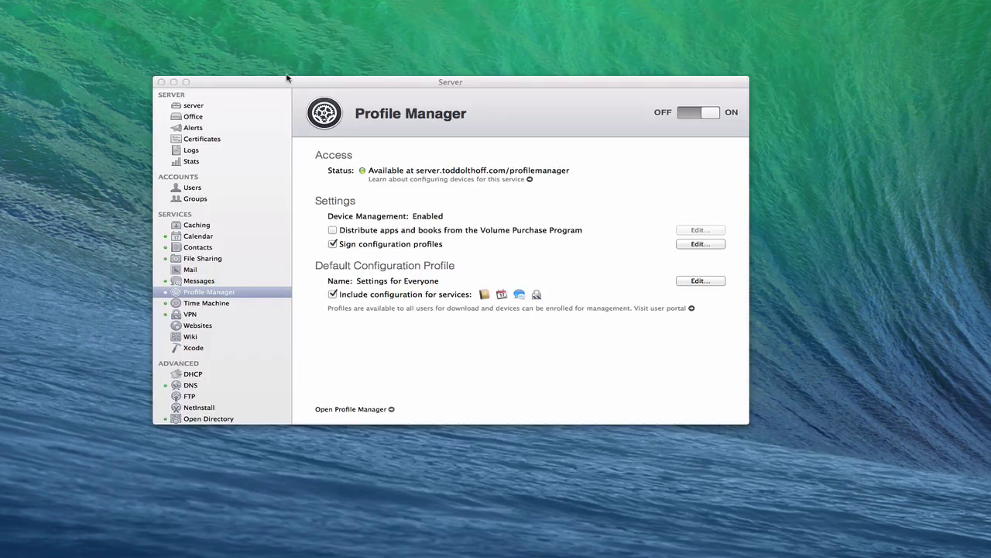
pyautogui.click(693, 309)
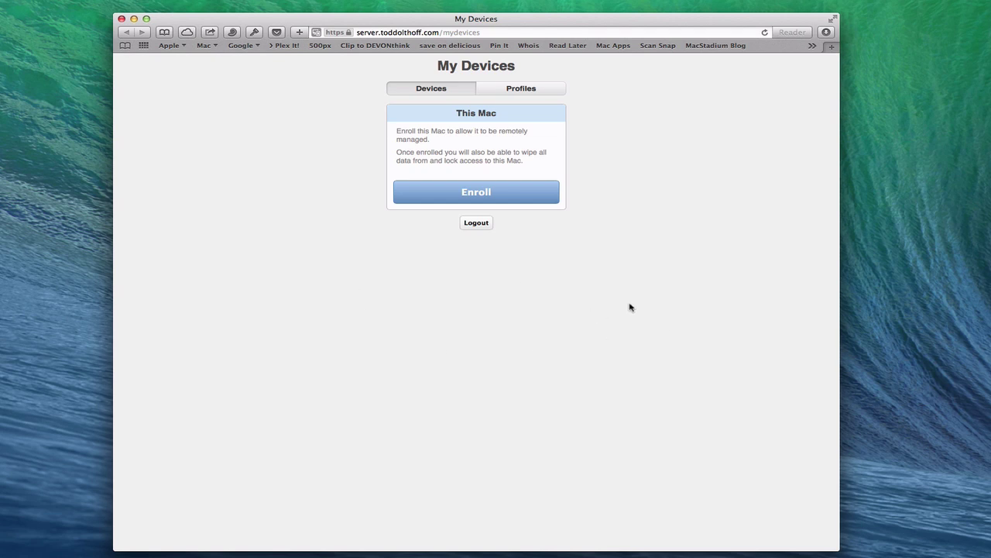
pyautogui.click(518, 89)
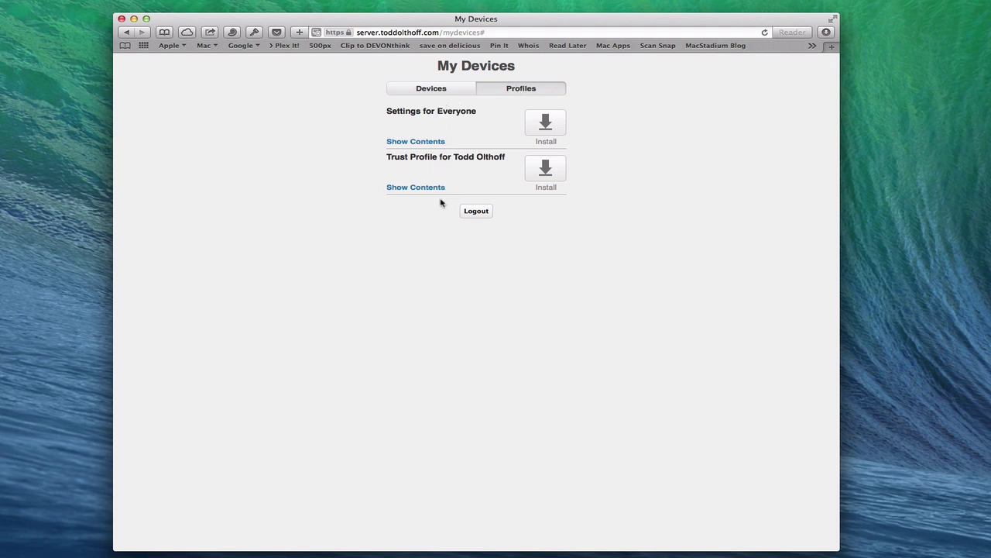
pyautogui.click(421, 90)
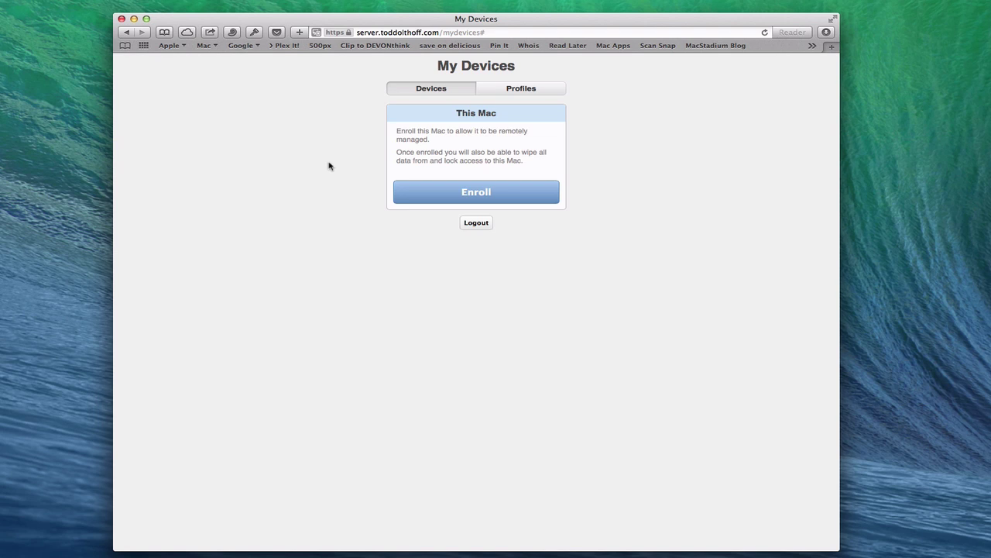
pyautogui.click(121, 18)
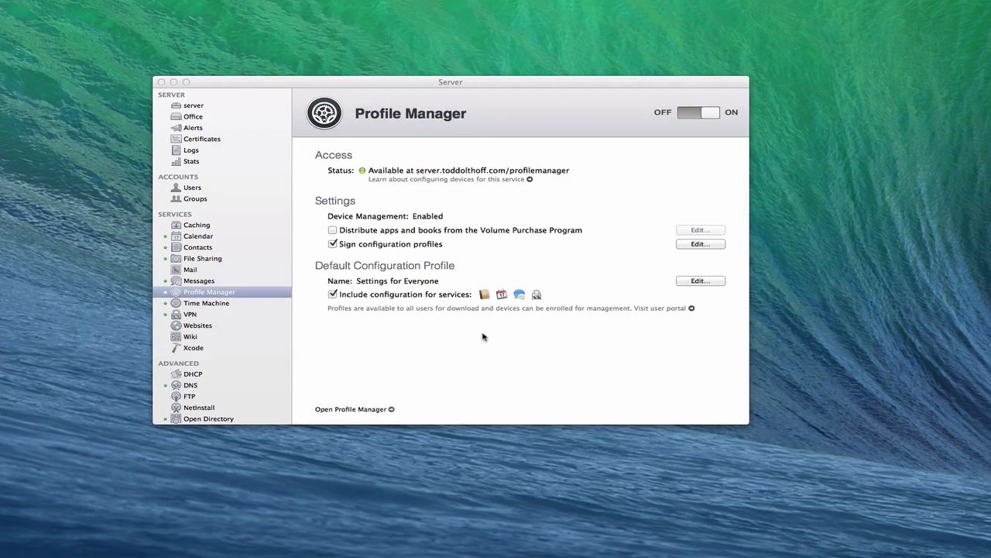
# Show the Office router settings listing Profile Manager among its public services
pyautogui.click(579, 372)
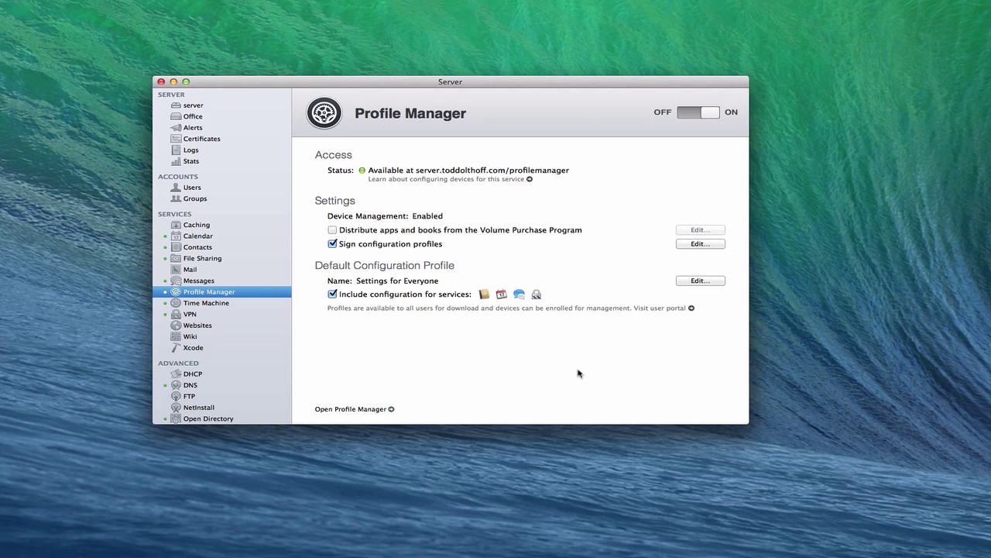
pyautogui.click(193, 117)
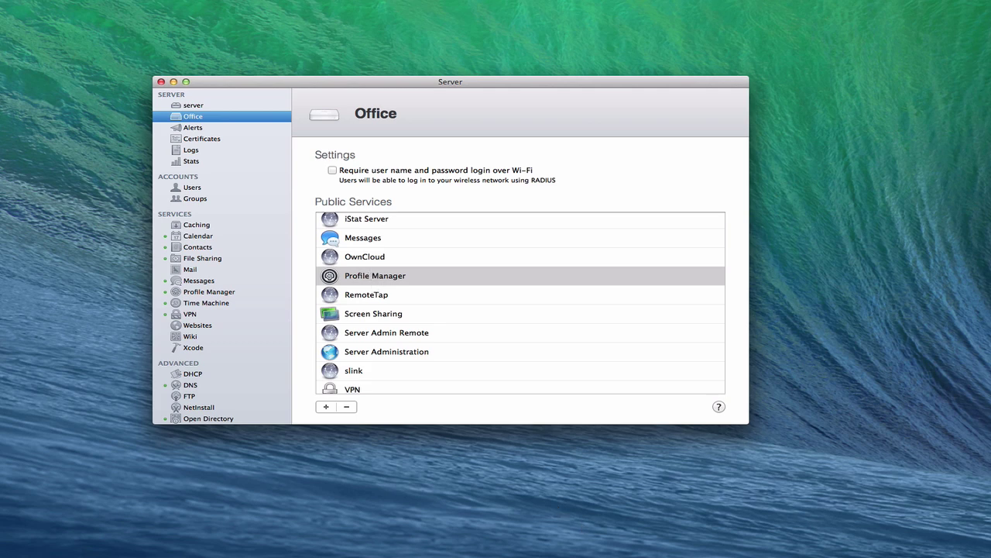
pyautogui.click(769, 554)
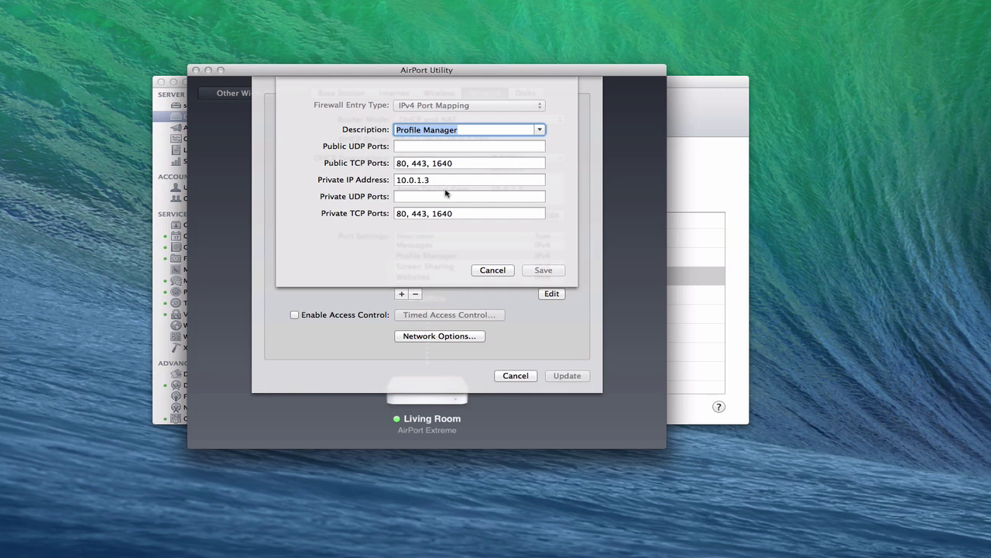
pyautogui.click(208, 71)
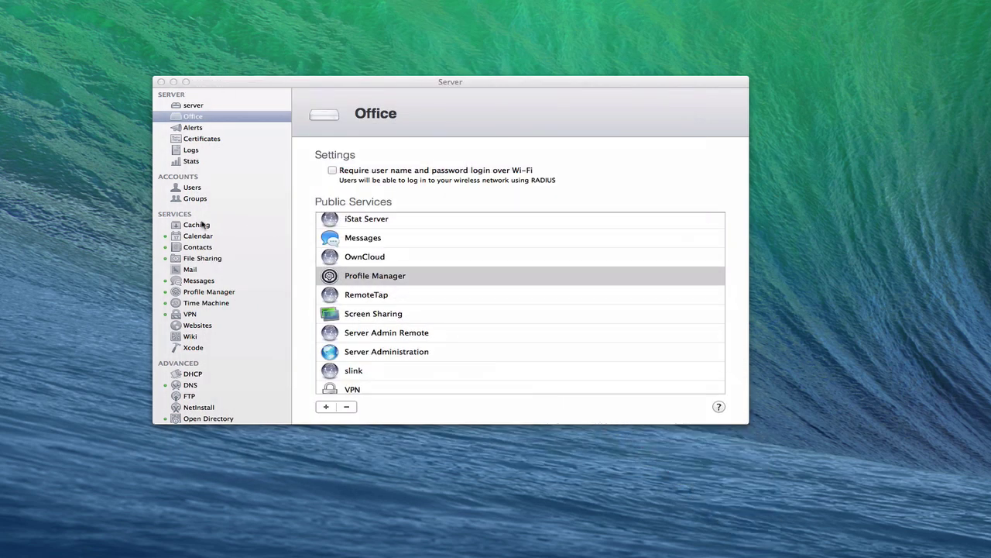
# Return to the Profile Manager service pane showing the service on and available
pyautogui.click(221, 291)
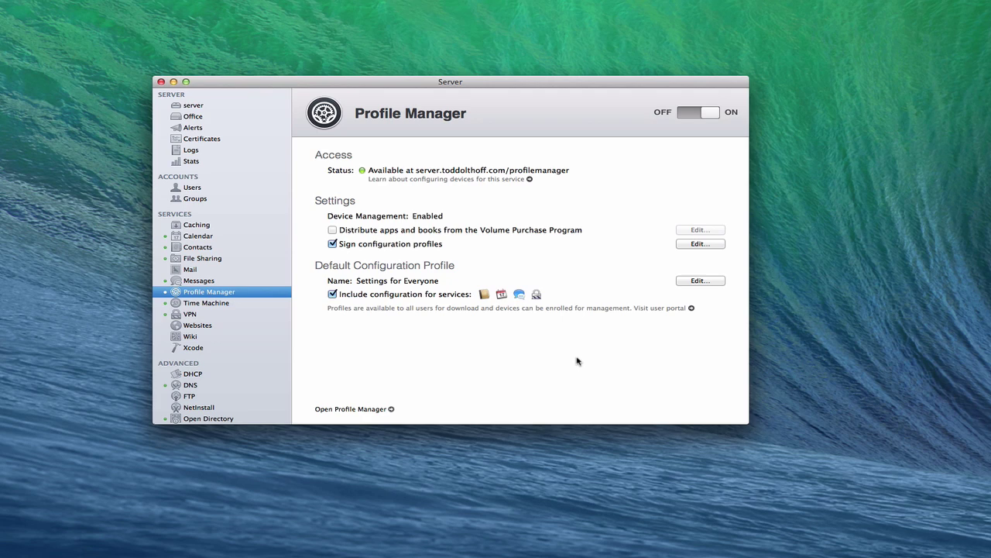